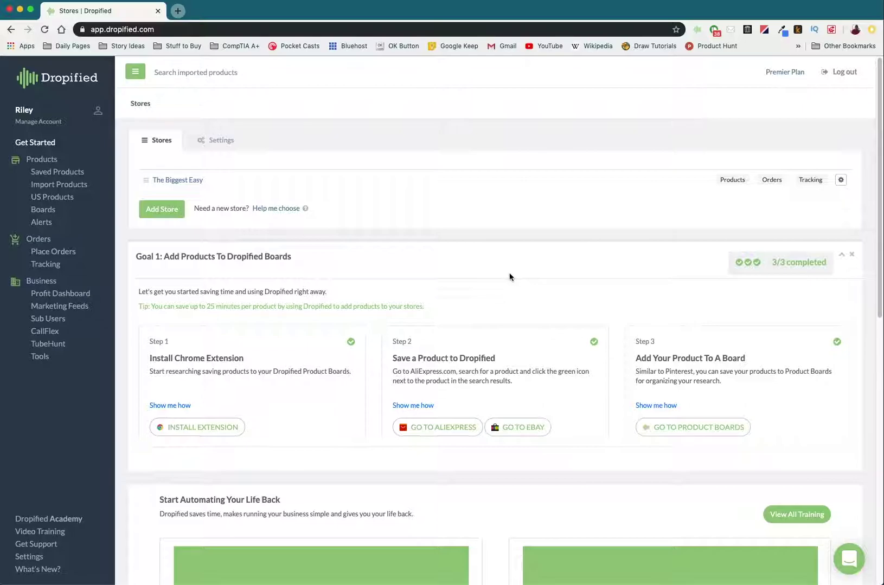
Go to CallFlex's My CallFlows list and start a new blank call flow
{"action": "left_click", "coordinate": [45, 333]}
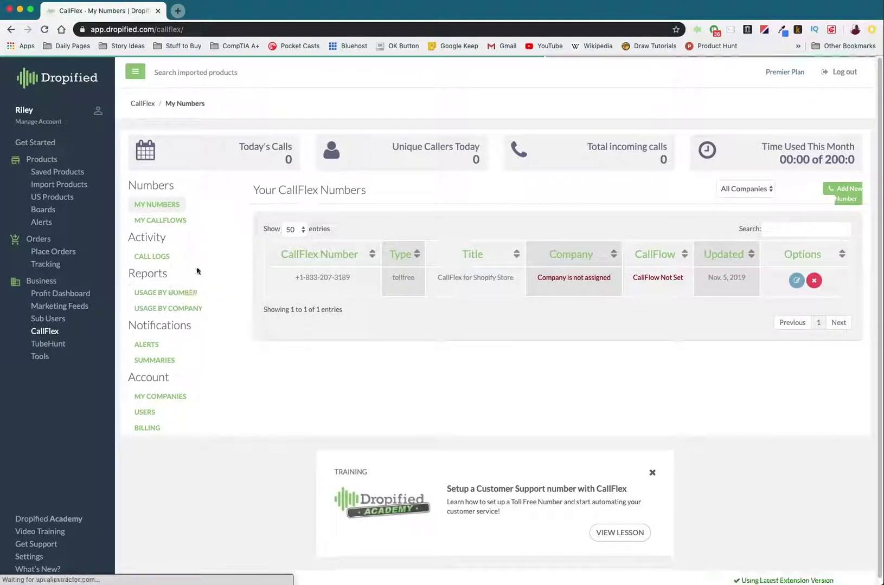
{"action": "left_click", "coordinate": [163, 227]}
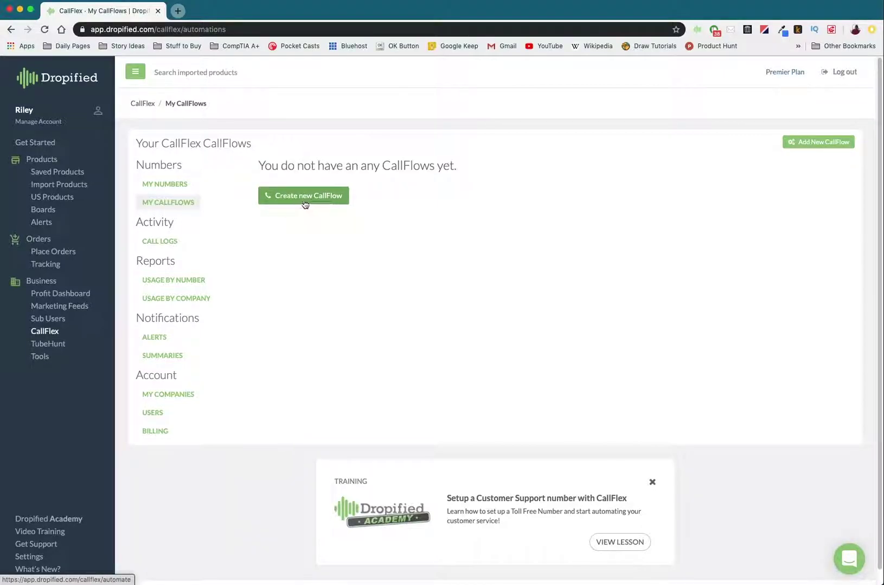
{"action": "left_click", "coordinate": [304, 201]}
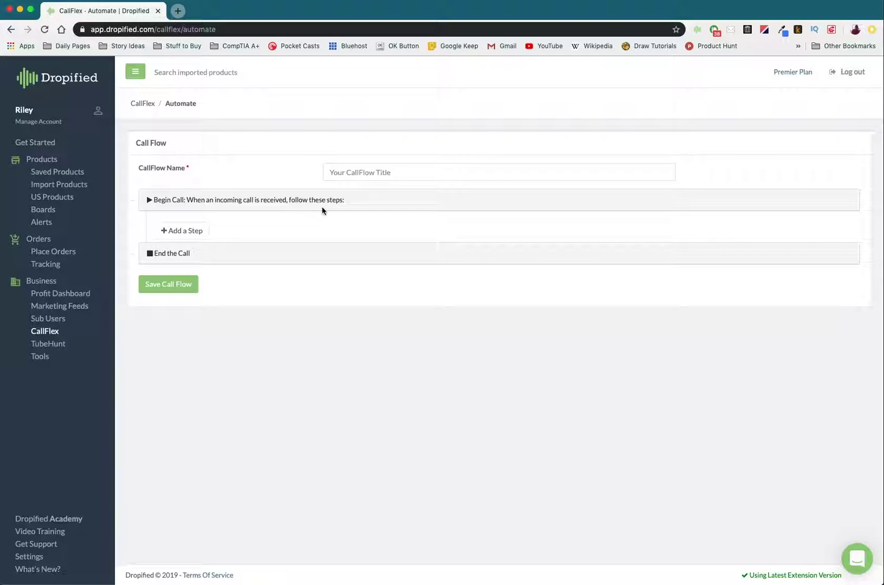
Enter 'The Biggest Easy' as the CallFlow name and add a first step below Begin Call
{"action": "left_click", "coordinate": [357, 173]}
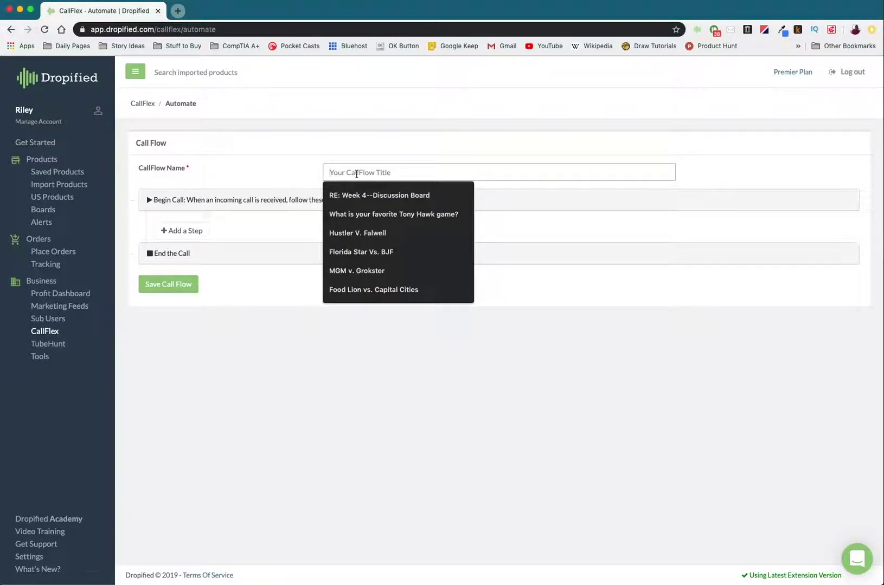
{"action": "type", "text": "The Biggest E"}
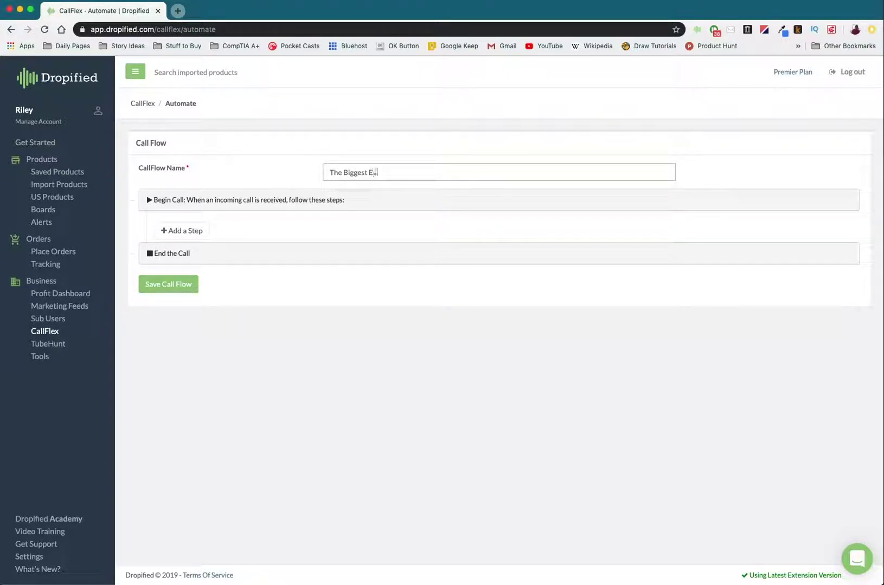
{"action": "type", "text": "asy"}
{"action": "left_click", "coordinate": [175, 240]}
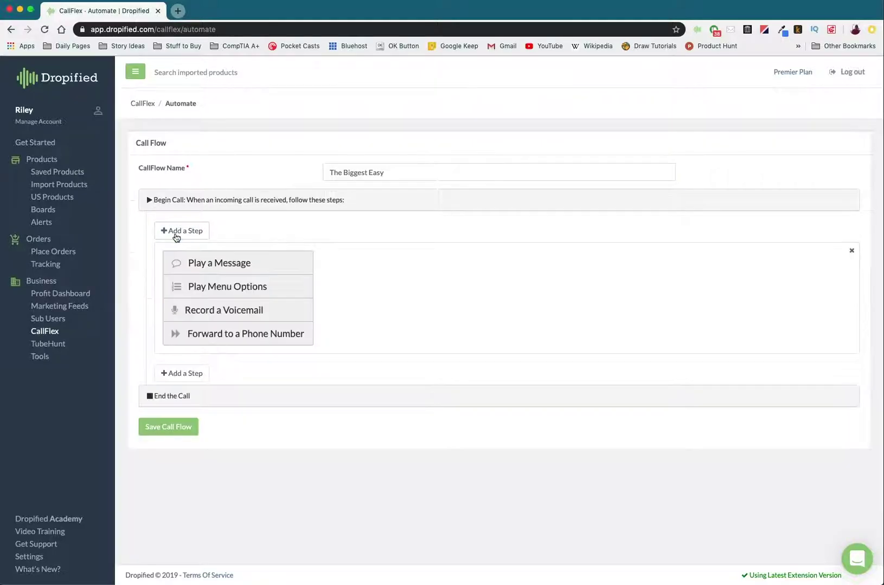
Make the first step Play Menu Options, with the 14-second demo mp3 uploaded as its greeting
{"action": "left_click", "coordinate": [215, 295]}
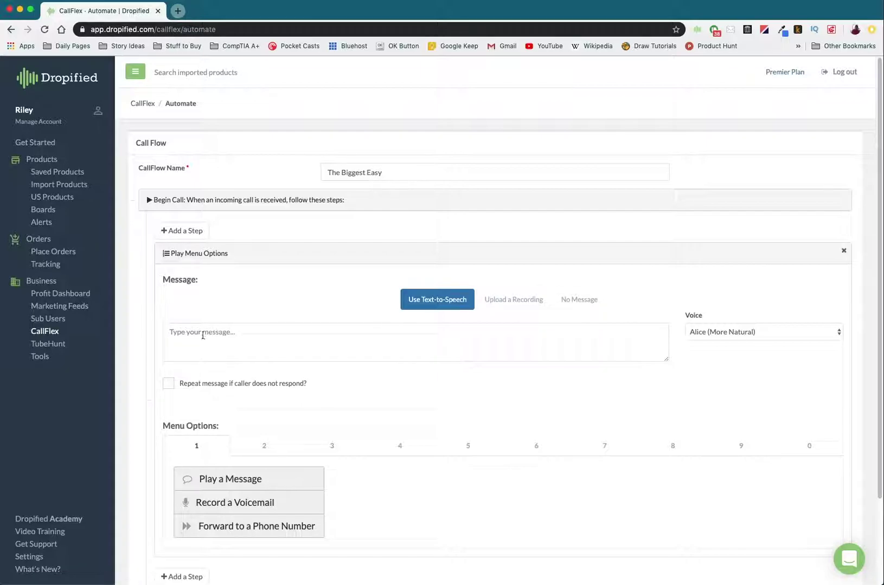
{"action": "left_click", "coordinate": [761, 336]}
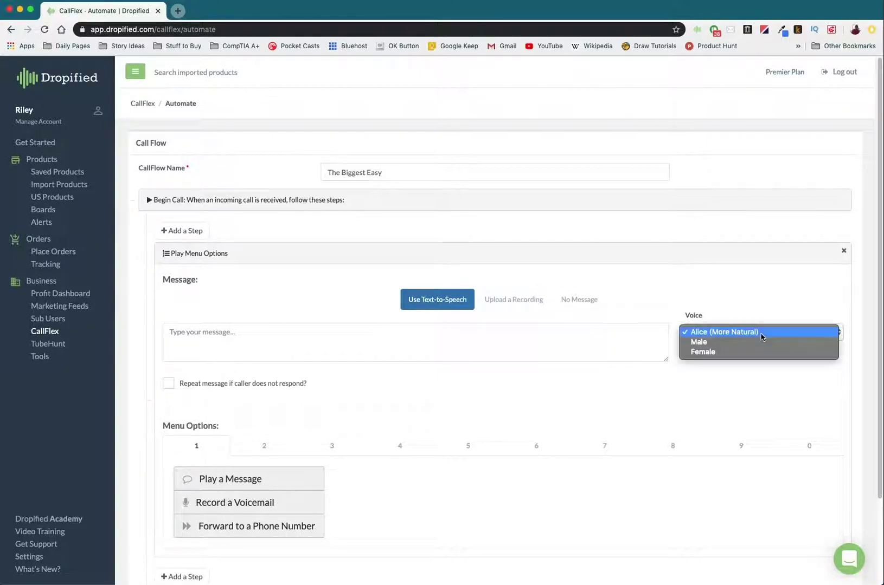
{"action": "left_click", "coordinate": [497, 316]}
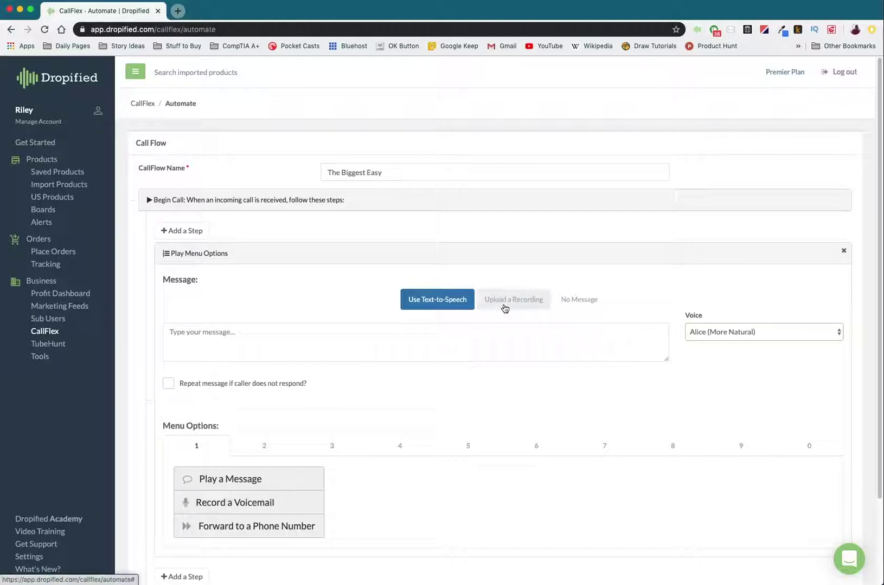
{"action": "left_click", "coordinate": [508, 302]}
{"action": "left_click", "coordinate": [196, 333]}
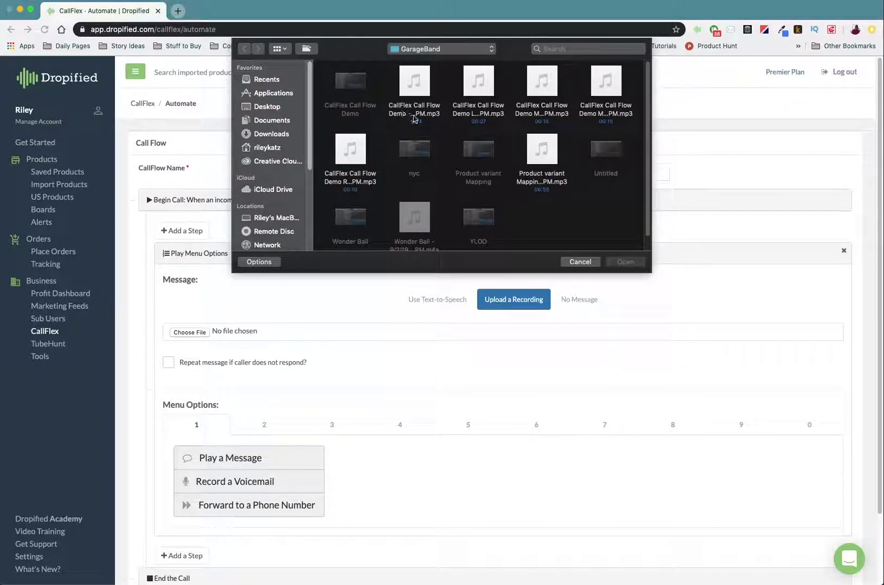
{"action": "left_click", "coordinate": [542, 98]}
{"action": "double_click", "coordinate": [540, 99]}
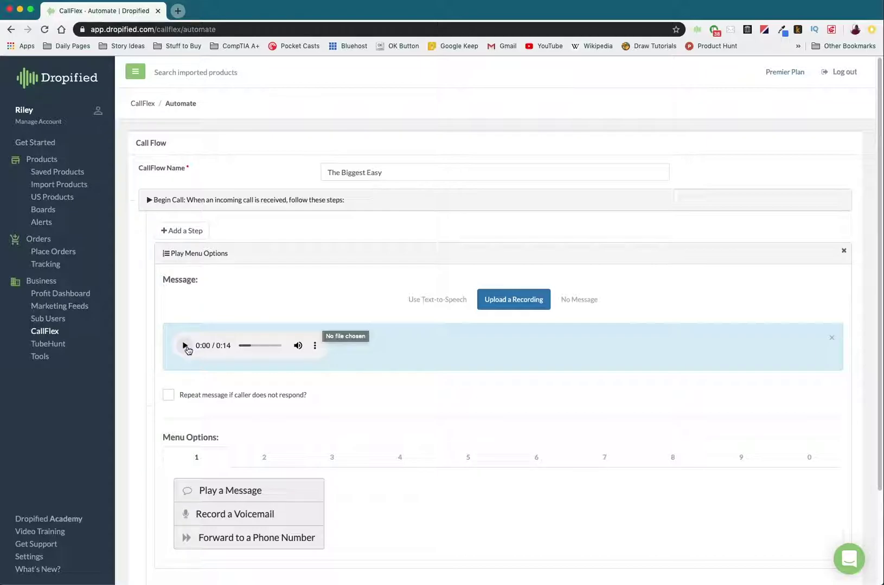
{"action": "left_click", "coordinate": [185, 346]}
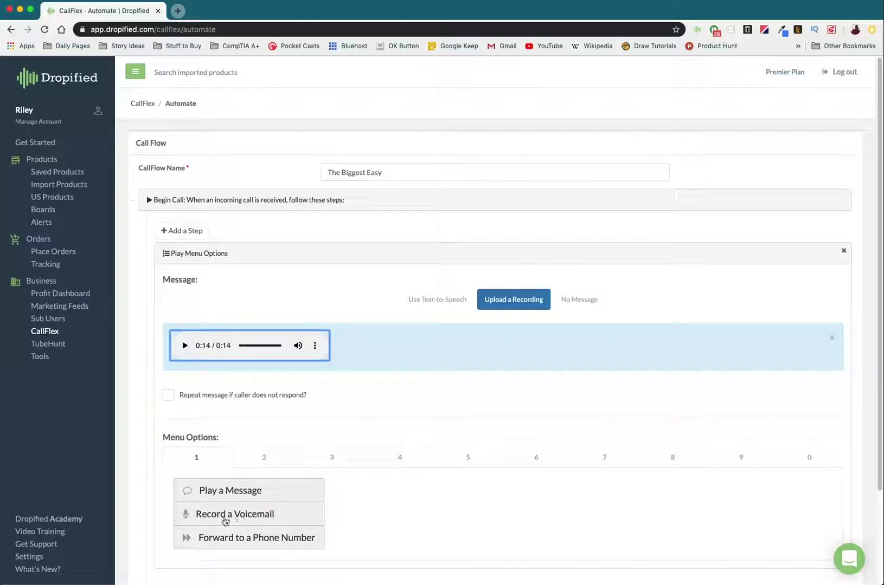
Set menu option 1 to record a voicemail with an uploaded 7-second mp3 prompt, and play it back
{"action": "left_click", "coordinate": [207, 518]}
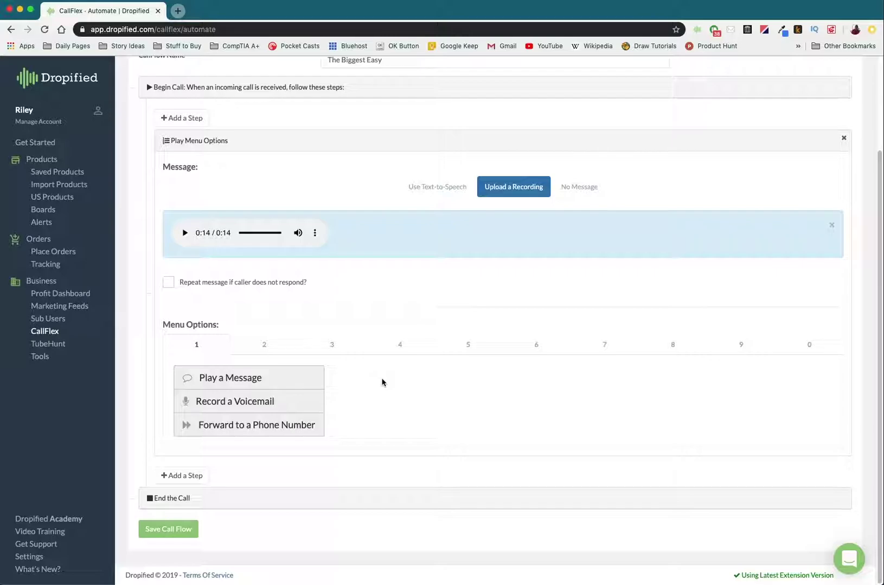
{"action": "left_click", "coordinate": [237, 401]}
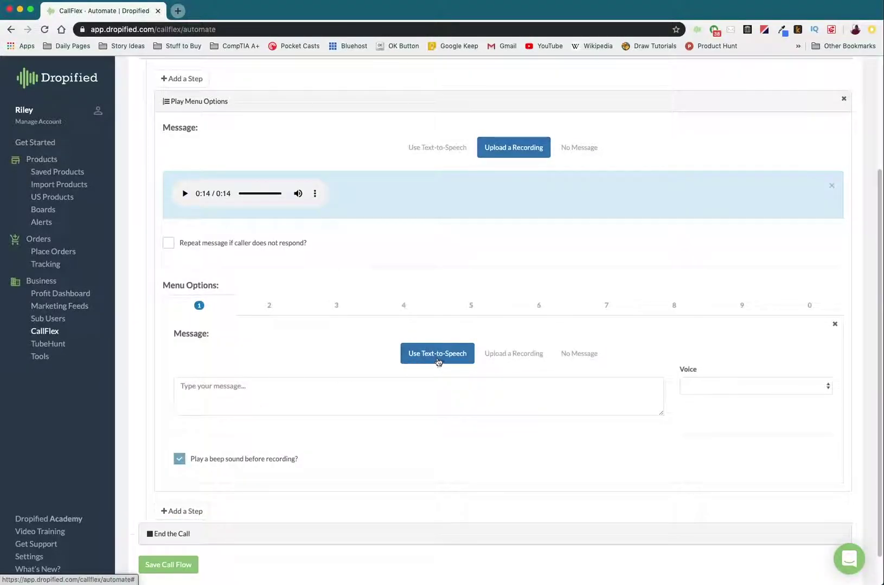
{"action": "left_click", "coordinate": [511, 355]}
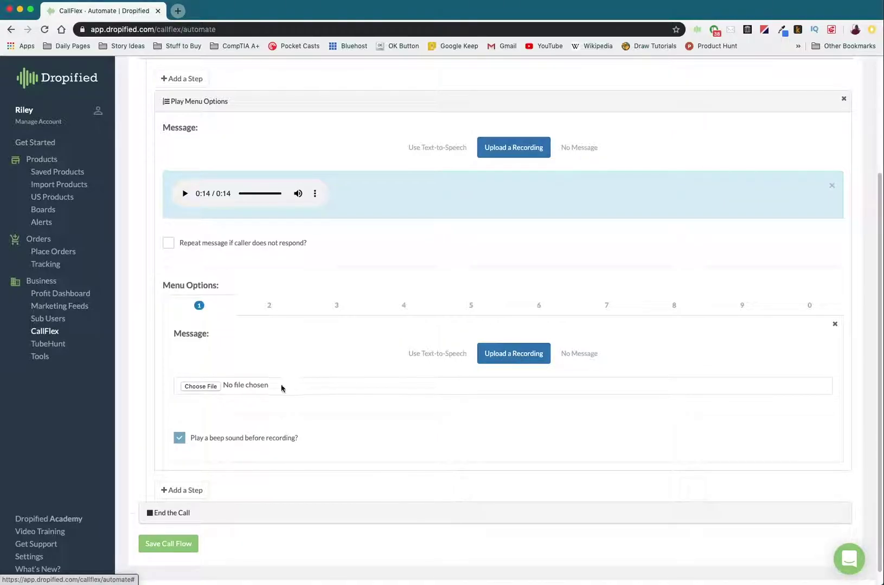
{"action": "left_click", "coordinate": [205, 389]}
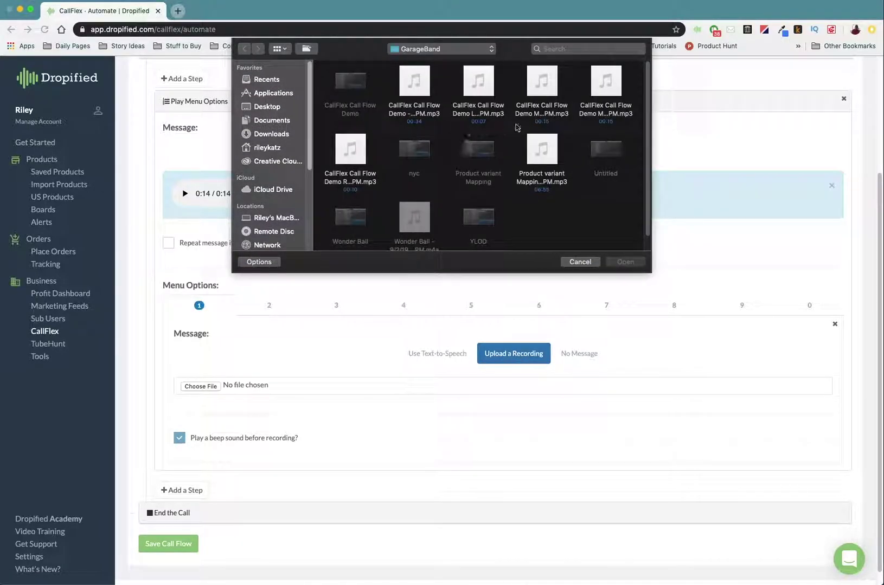
{"action": "double_click", "coordinate": [488, 93]}
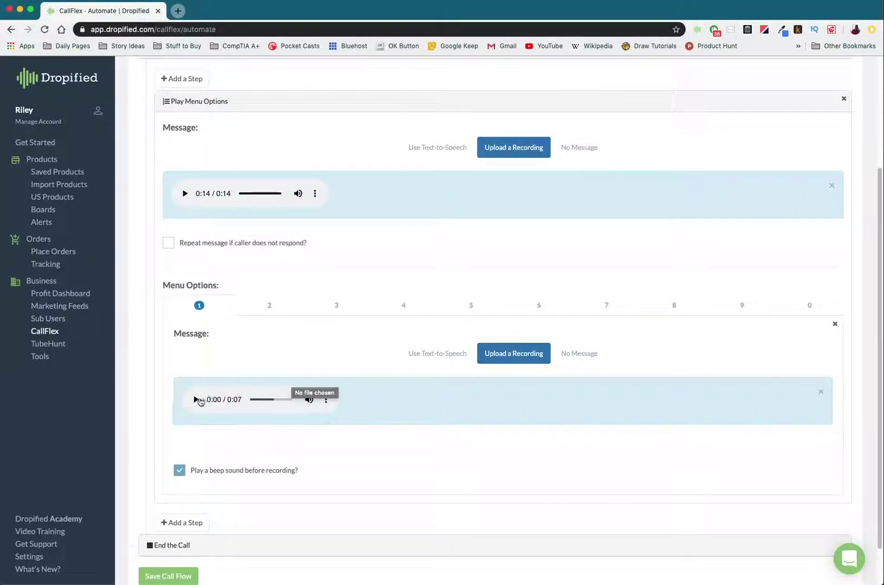
{"action": "left_click", "coordinate": [196, 399]}
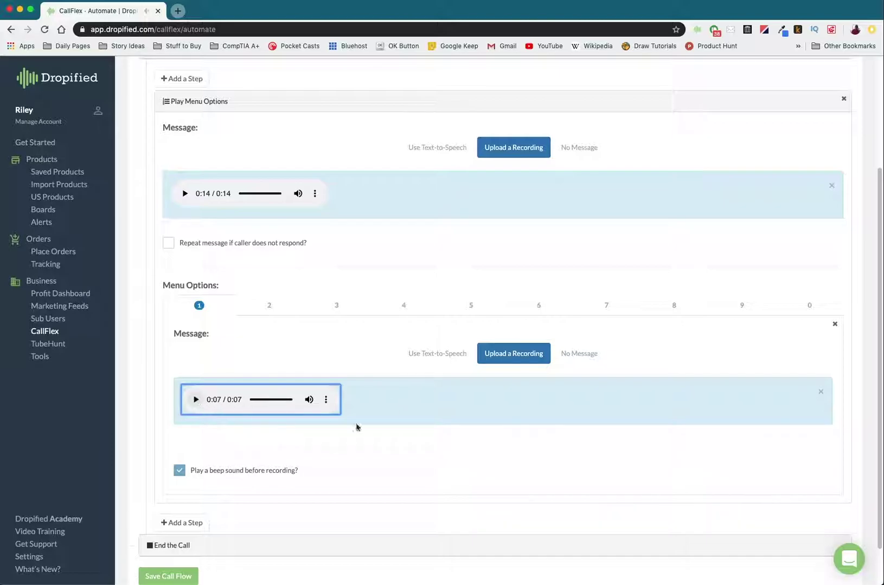
{"action": "scroll", "coordinate": [357, 427], "scroll_direction": "down", "scroll_amount": 2}
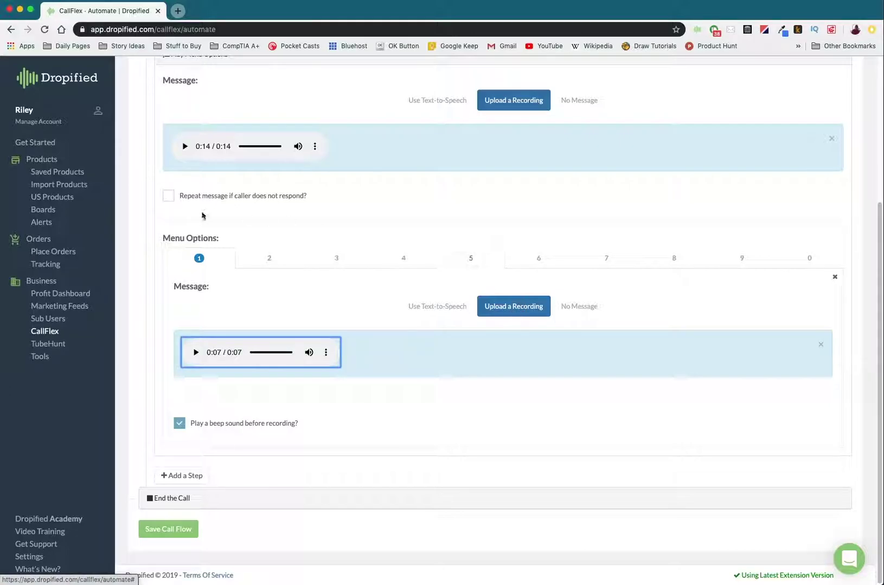
Switch menu option 2 to Forward to a Phone Number, with Upload a Recording as its message source
{"action": "left_click", "coordinate": [268, 258]}
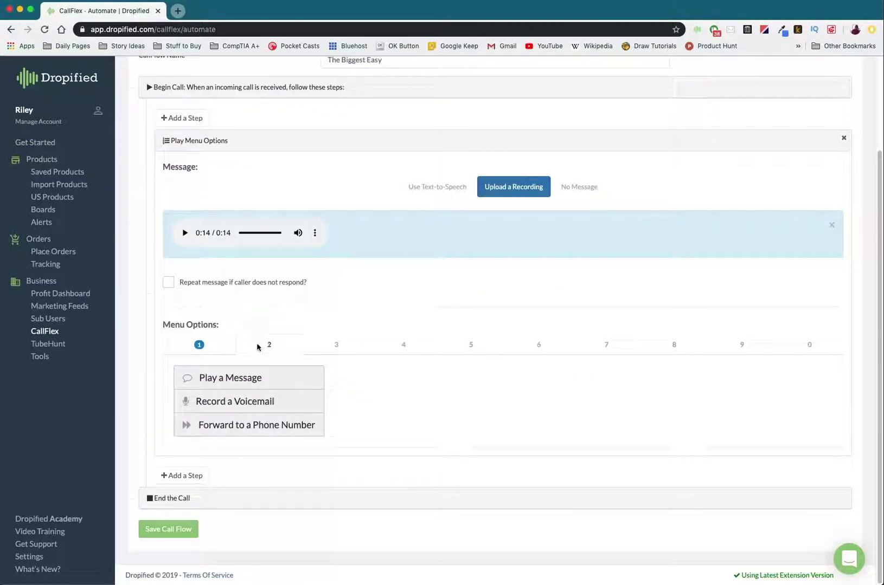
{"action": "left_click", "coordinate": [259, 346]}
{"action": "left_click", "coordinate": [247, 434]}
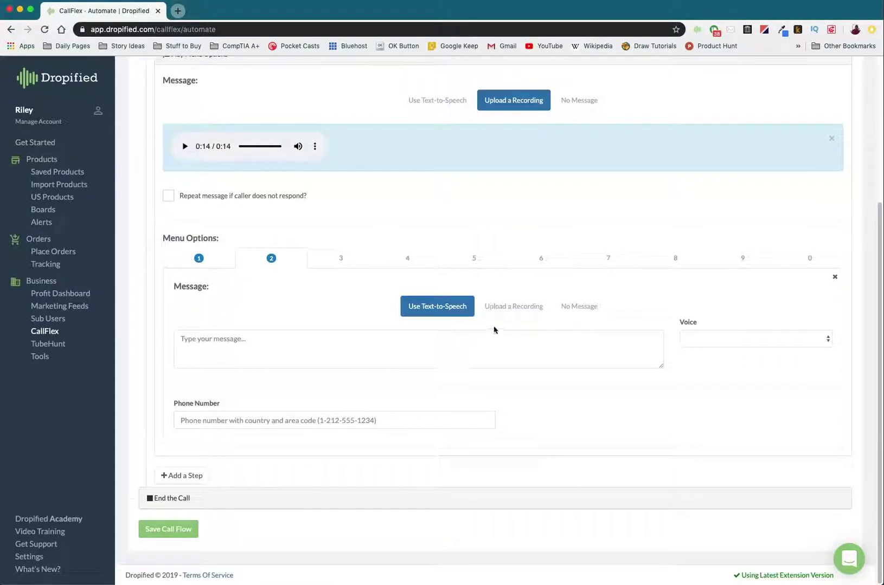
{"action": "left_click", "coordinate": [507, 307]}
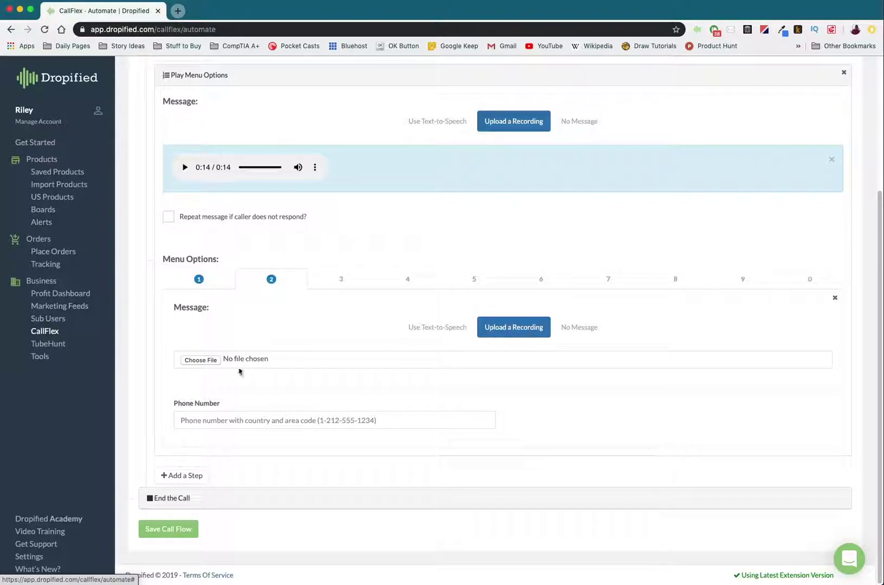
Upload the 10-second mp3 from the GarageBand folder as option 2's message and play it back
{"action": "left_click", "coordinate": [257, 360]}
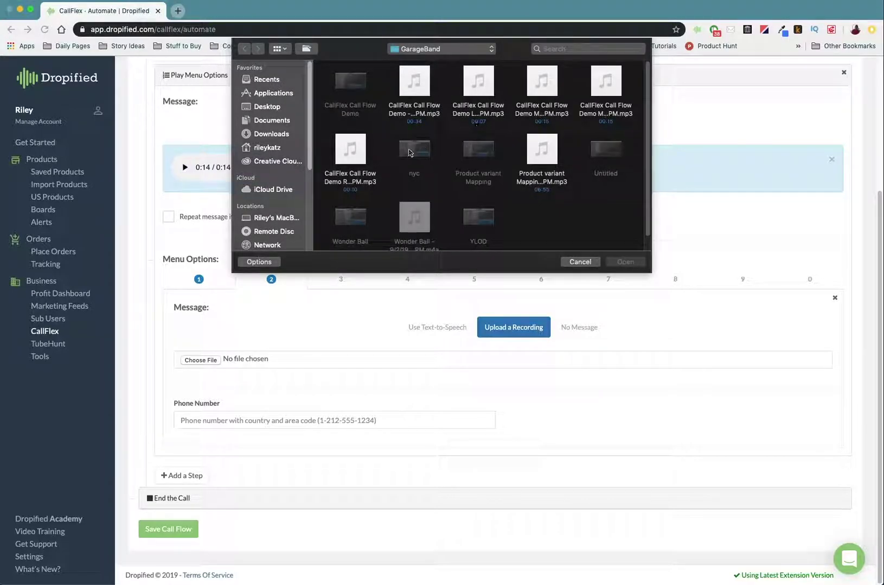
{"action": "double_click", "coordinate": [353, 160]}
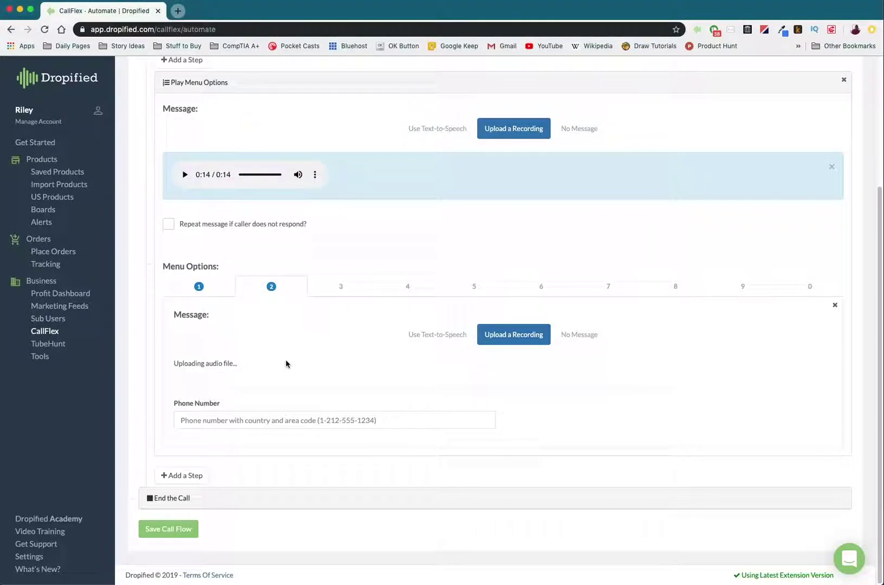
{"action": "left_click", "coordinate": [195, 352]}
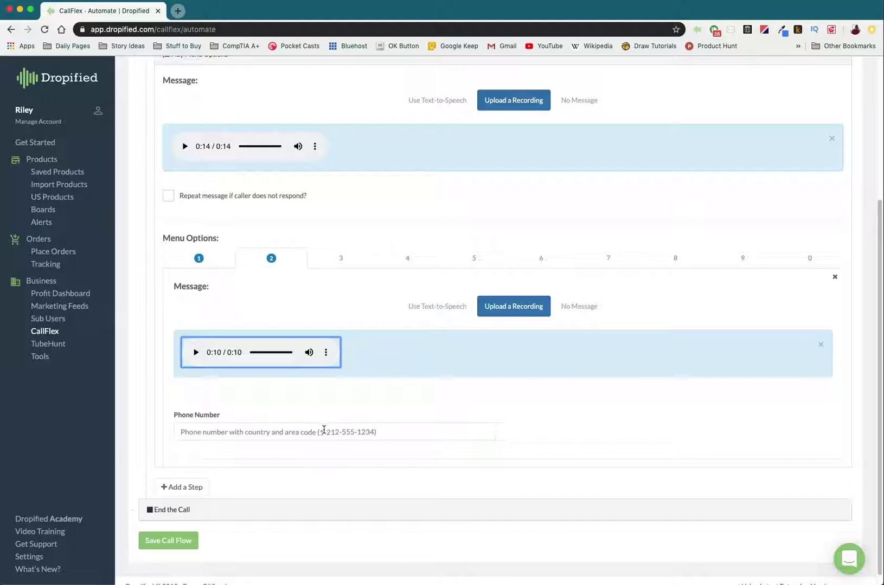
Make menu key 3 Forward to a Phone Number, leaving its message and number blank
{"action": "left_click", "coordinate": [341, 258]}
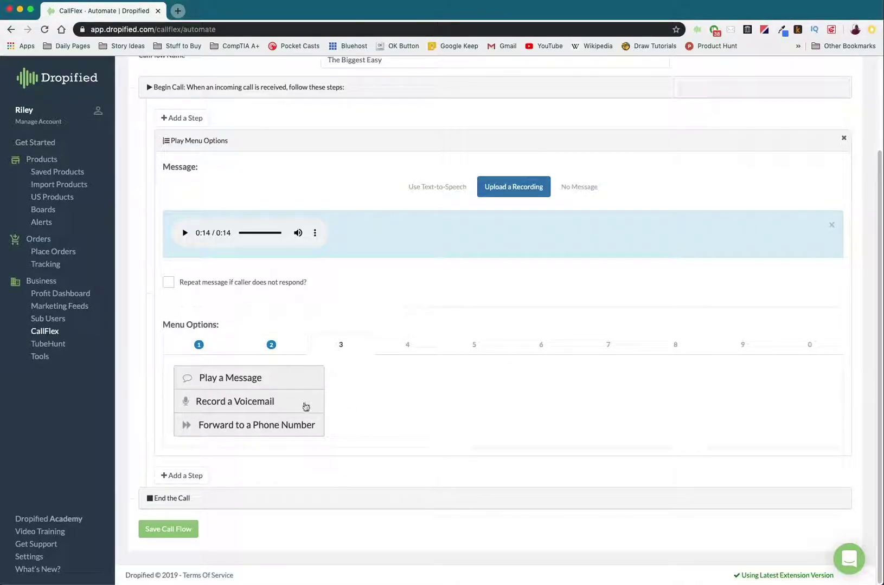
{"action": "left_click", "coordinate": [245, 427]}
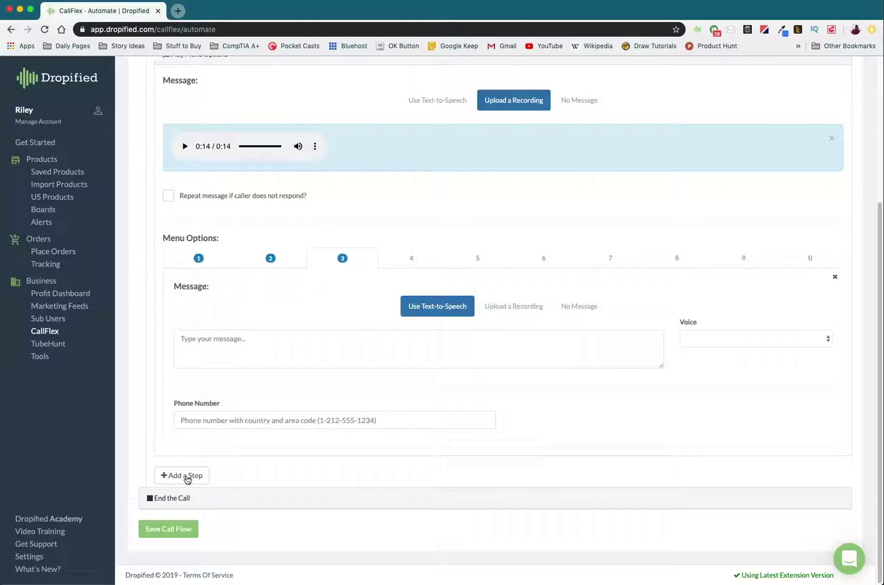
Add a second, untyped step below Play Menu Options and scroll through the flow to review it
{"action": "left_click", "coordinate": [185, 477]}
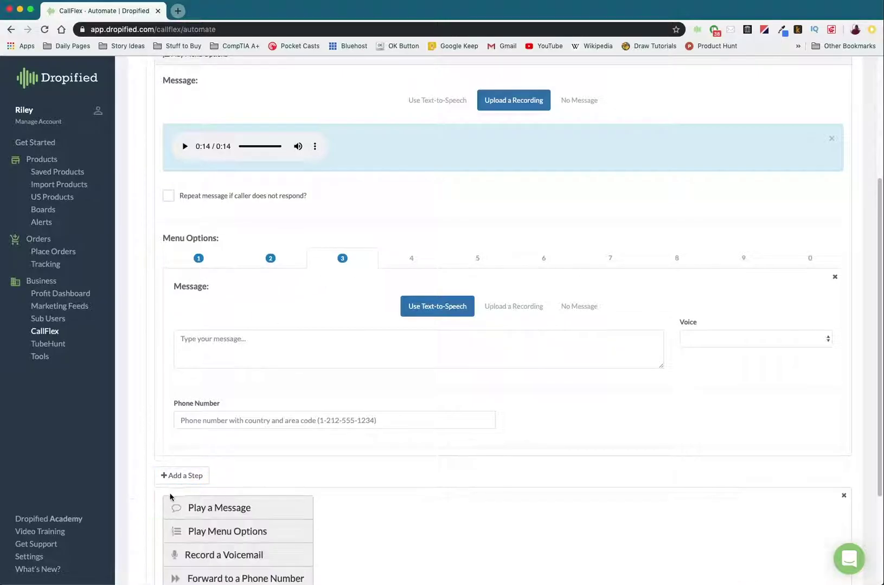
{"action": "scroll", "coordinate": [255, 462], "scroll_direction": "down", "scroll_amount": 2}
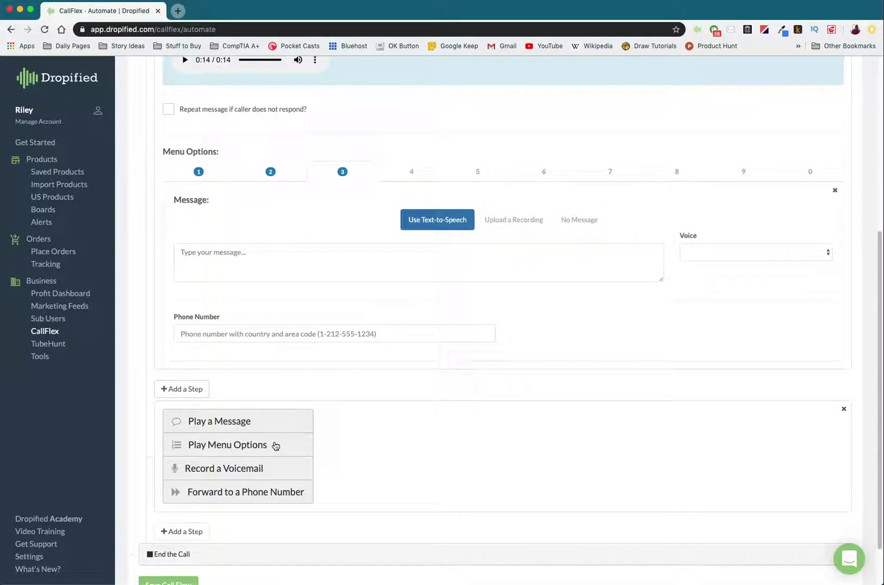
{"action": "scroll", "coordinate": [379, 441], "scroll_direction": "down", "scroll_amount": 2}
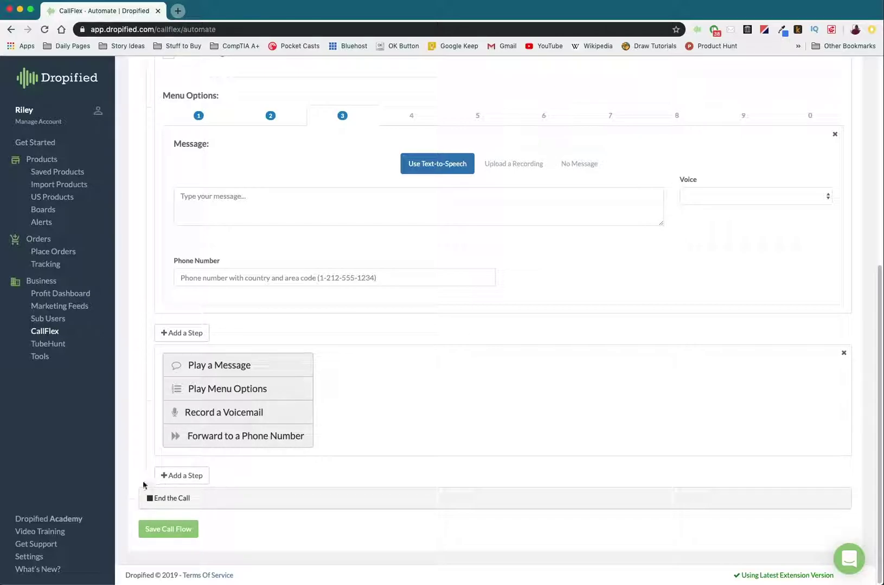
{"action": "scroll", "coordinate": [298, 508], "scroll_direction": "up", "scroll_amount": 5}
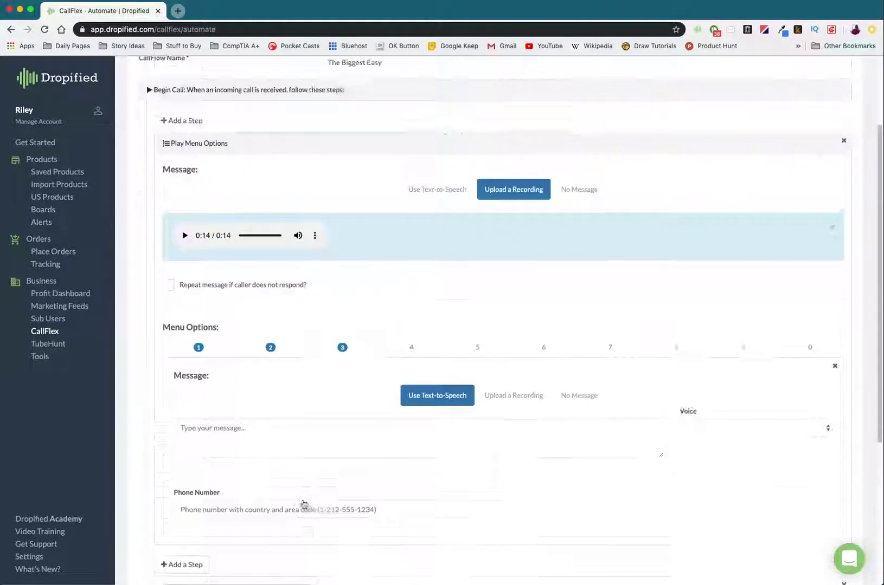
{"action": "scroll", "coordinate": [323, 458], "scroll_direction": "down", "scroll_amount": 5}
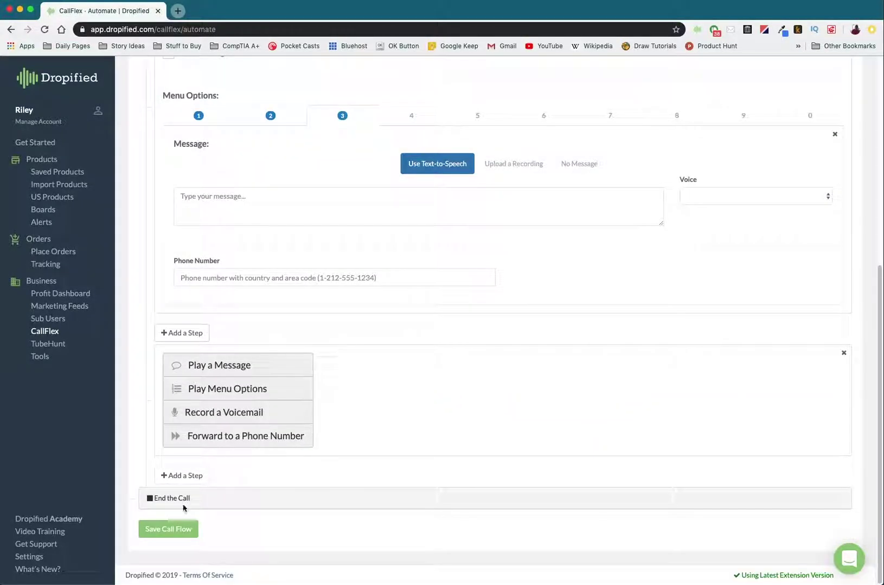
Save 'The Biggest Easy' with the green Save Call Flow button
{"action": "left_click", "coordinate": [175, 529]}
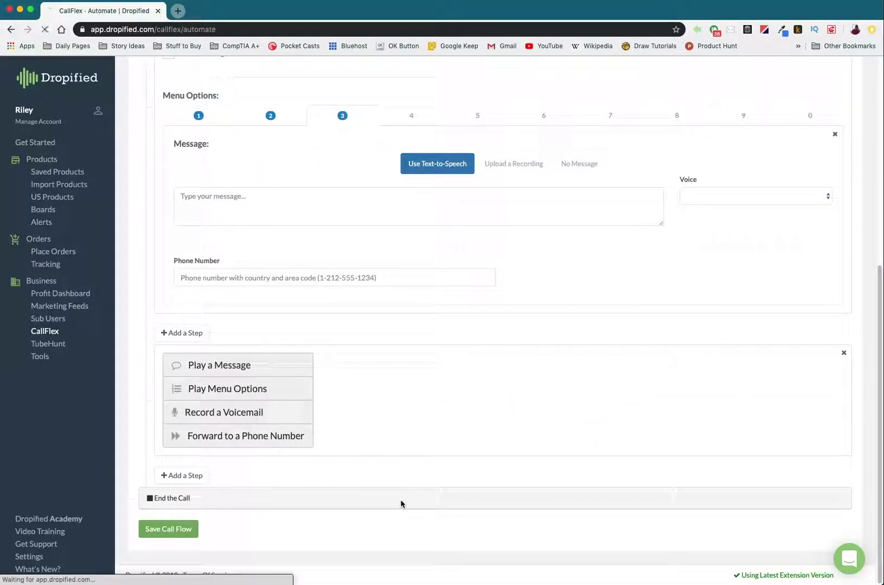